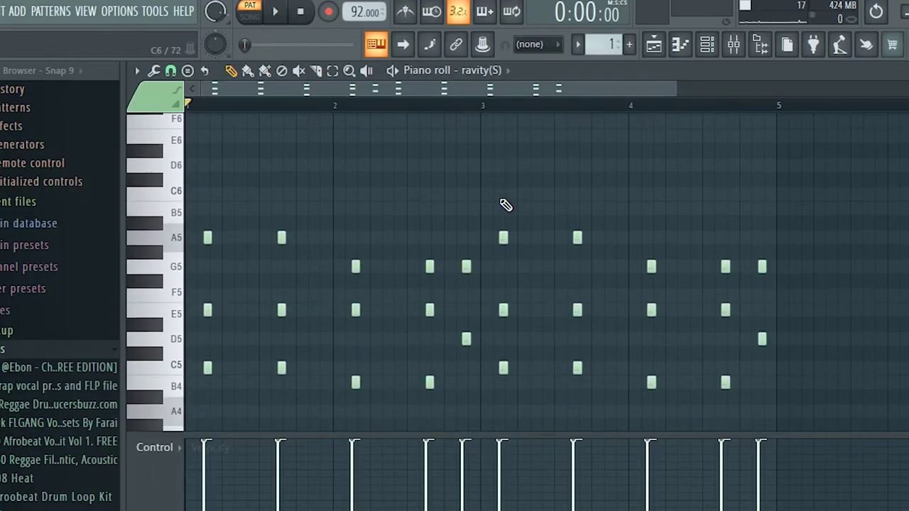
- Play back the ravity(S) and Nexus patterns in the piano roll to review their notes
scroll(502, 198, down, 2)
key(space)
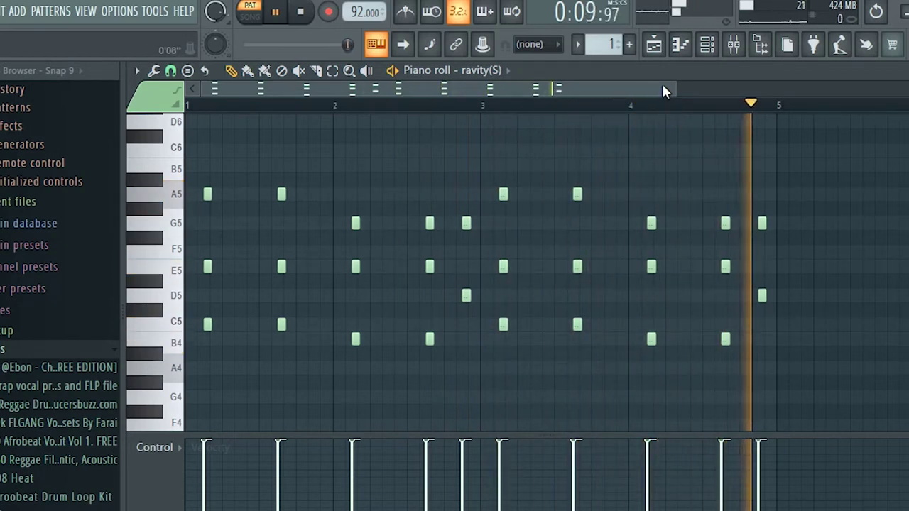
scroll(611, 44, up, 1)
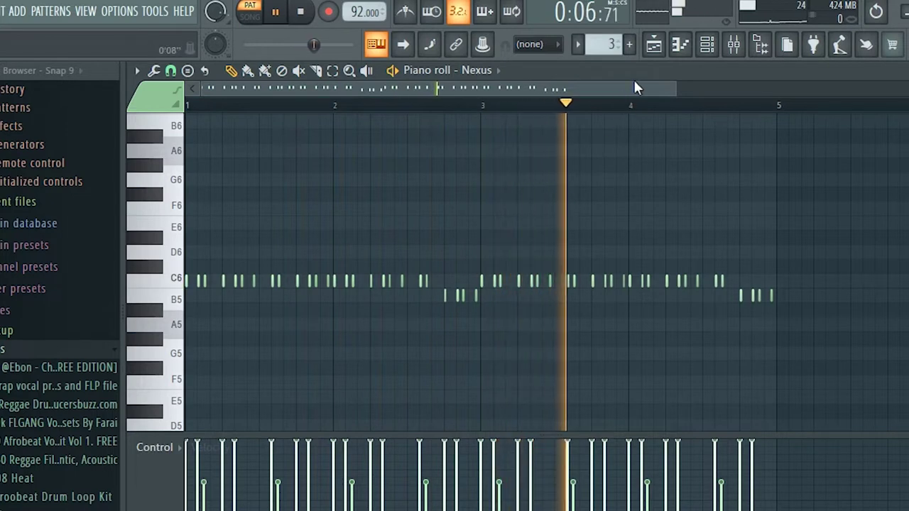
key(space)
- Open the Purity #2 pattern from the playlist in the piano roll and play its chords
click(654, 46)
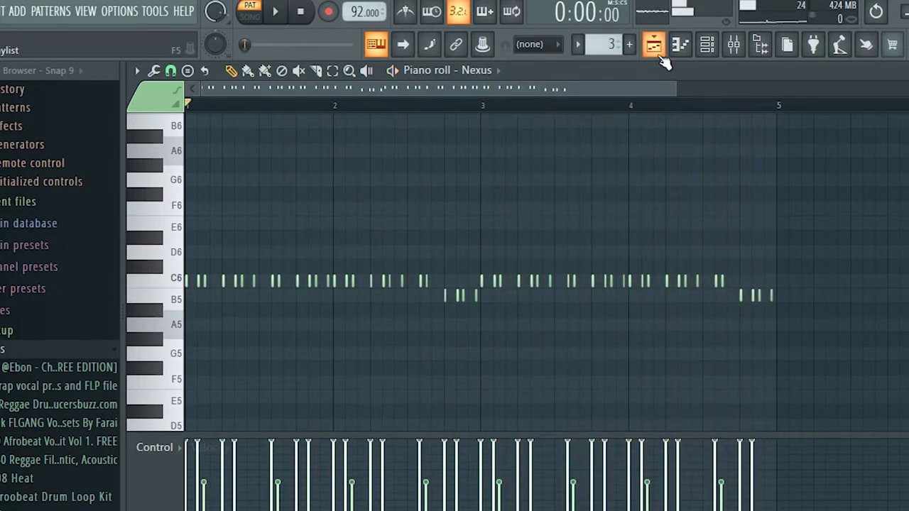
click(186, 205)
key(F7)
key(space)
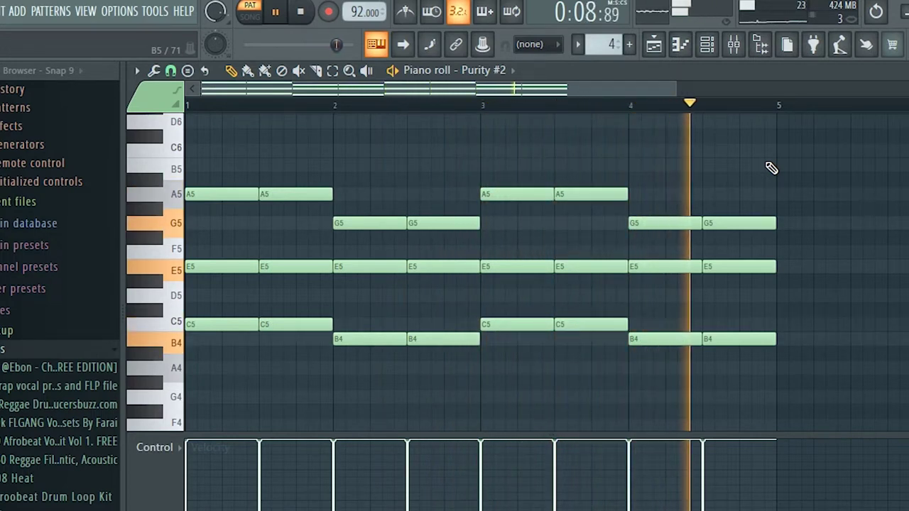
- Review the DSK AkoustiK GuitarZ and PERC 16 patterns in the piano roll, then stop playback and return to the playlist
click(653, 44)
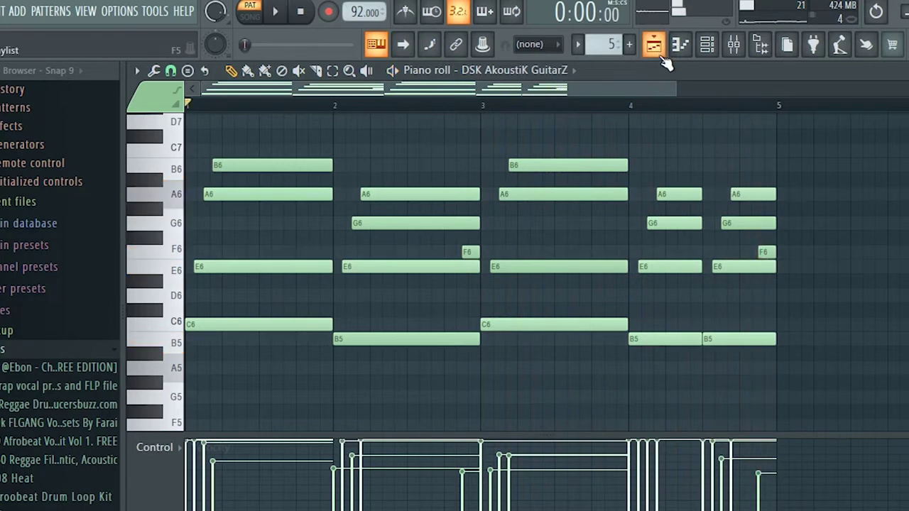
key(KP_Add)
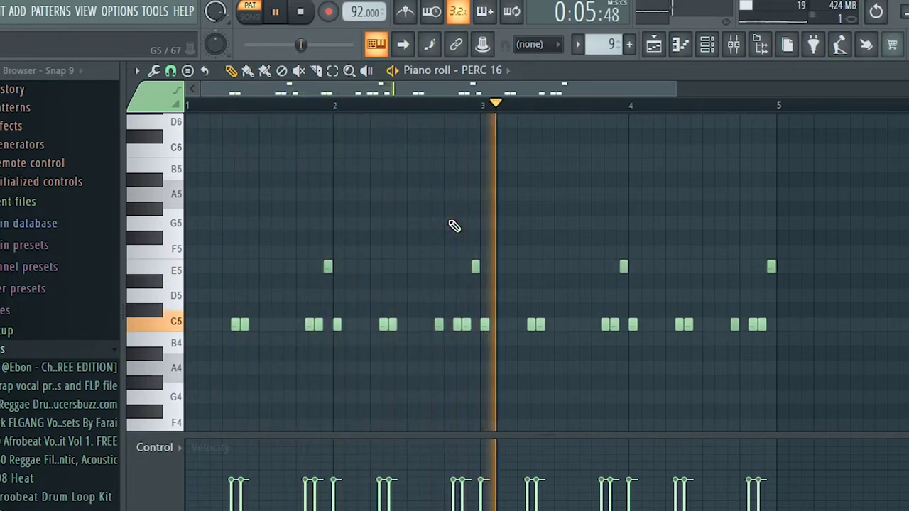
click(653, 44)
key(space)
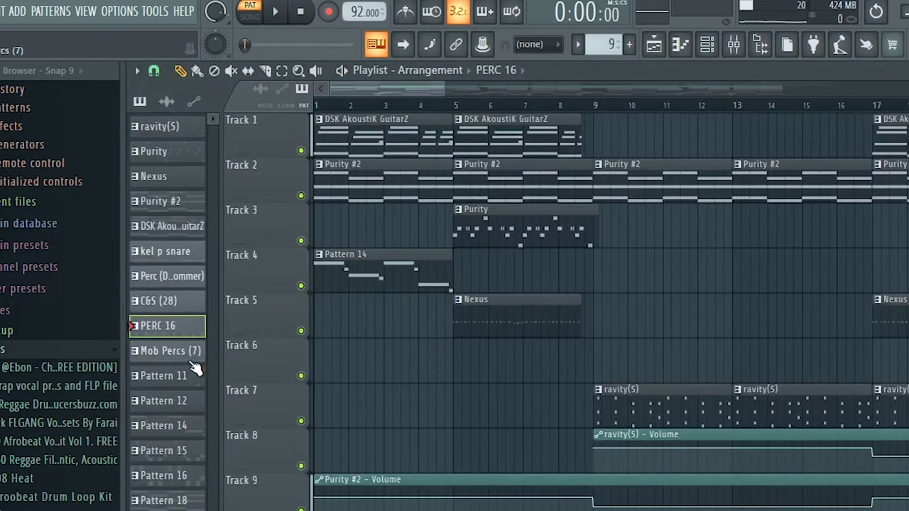
- Play the Mob Percs (7) pattern in the piano roll and view its steps in the channel rack
double_click(181, 355)
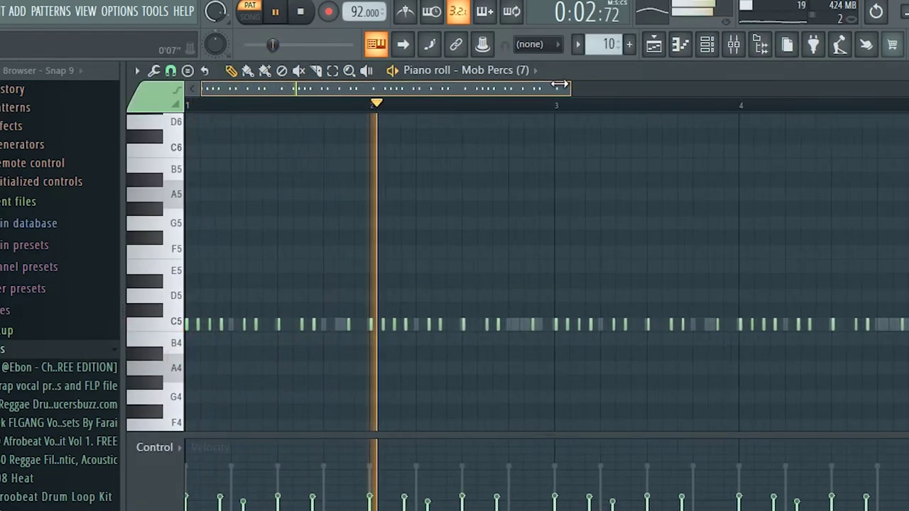
key(space)
drag(673, 84, 520, 85)
key(space)
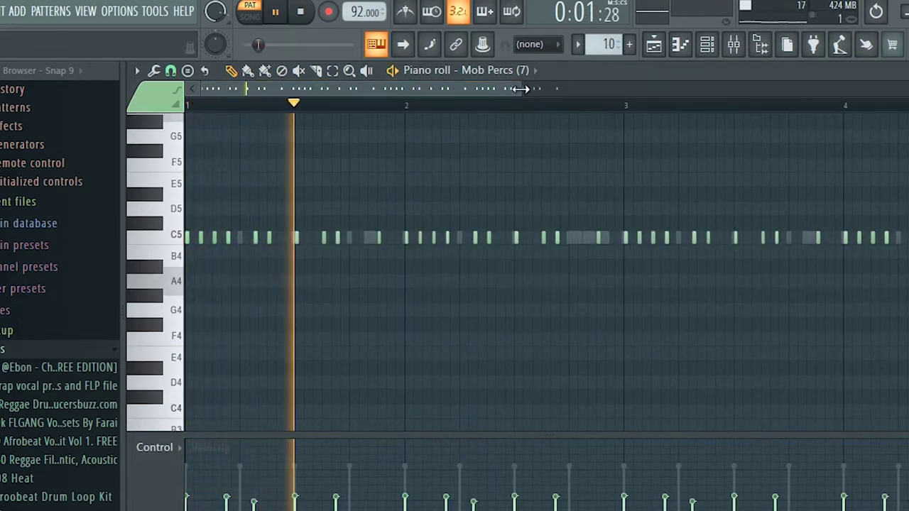
click(706, 44)
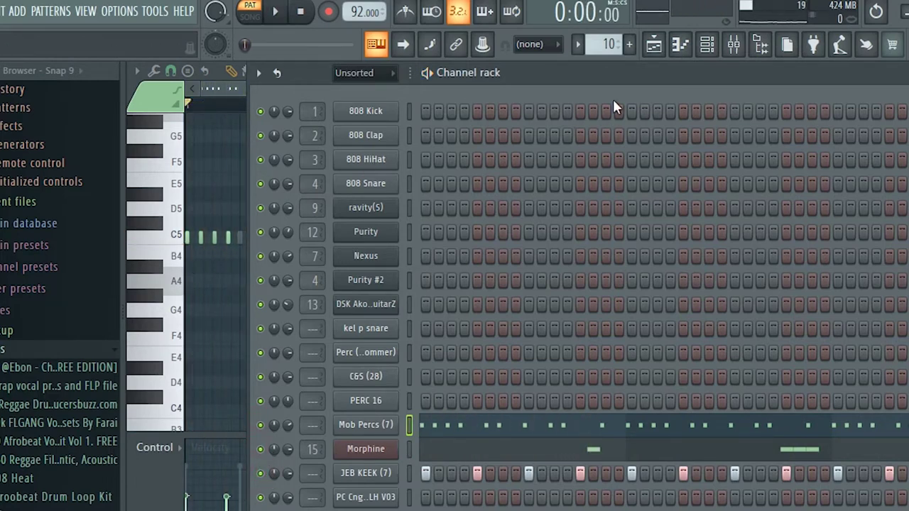
- Open Pattern 11 from the playlist to check its PC Cng Bass LH V03 note in the piano roll
click(653, 53)
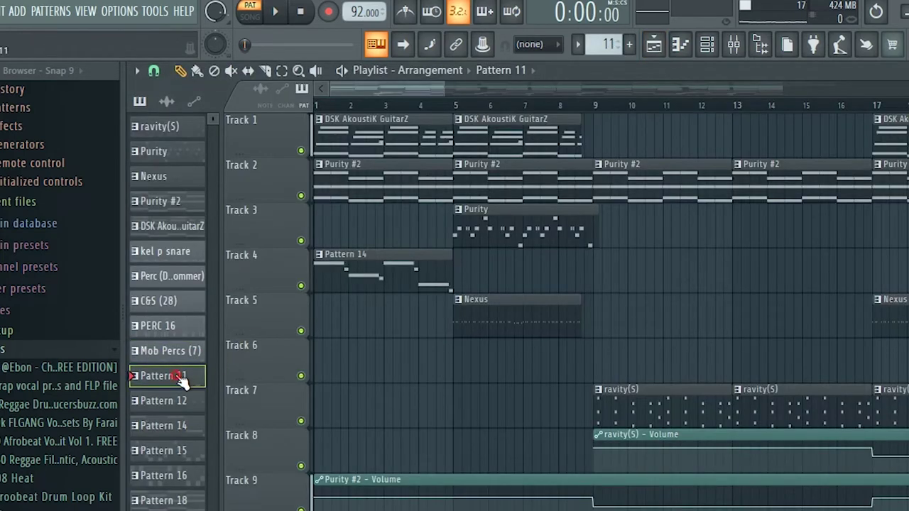
double_click(182, 382)
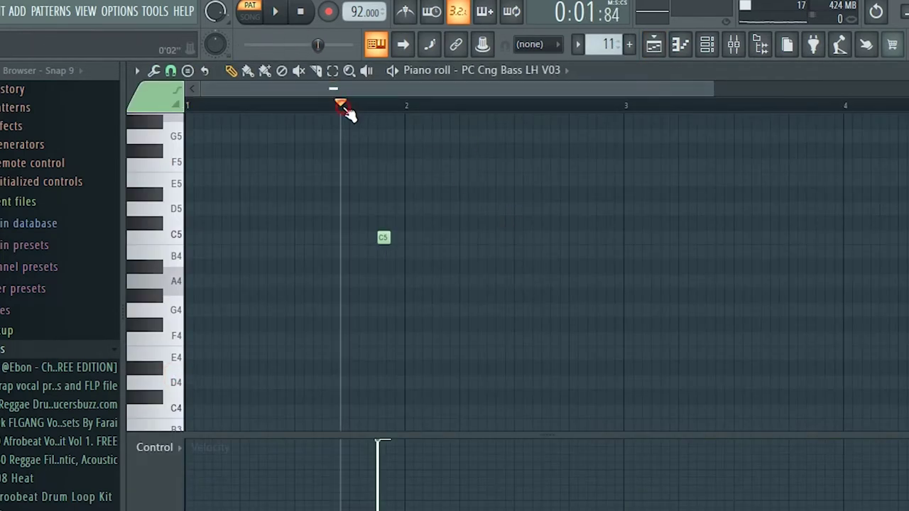
key(space)
- Open Pattern 12 from the playlist and play its bongos2 #2 notes in the piano roll
click(653, 44)
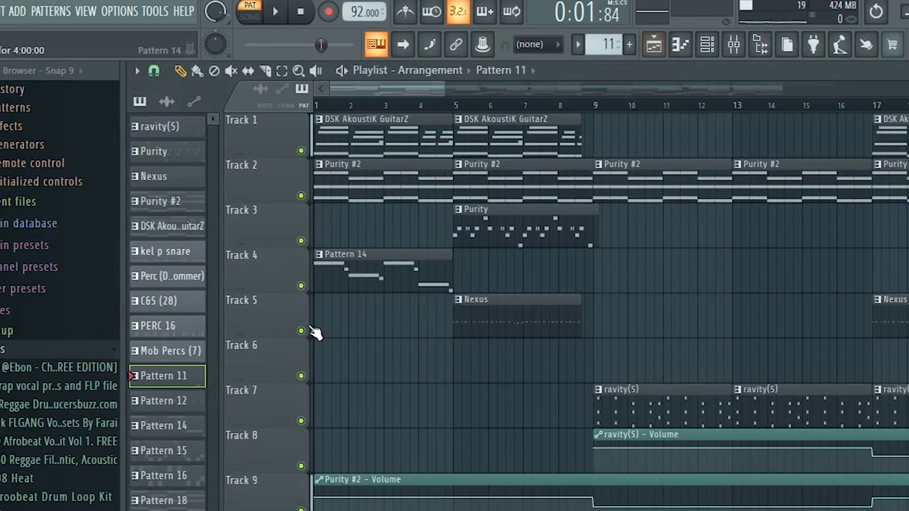
double_click(191, 404)
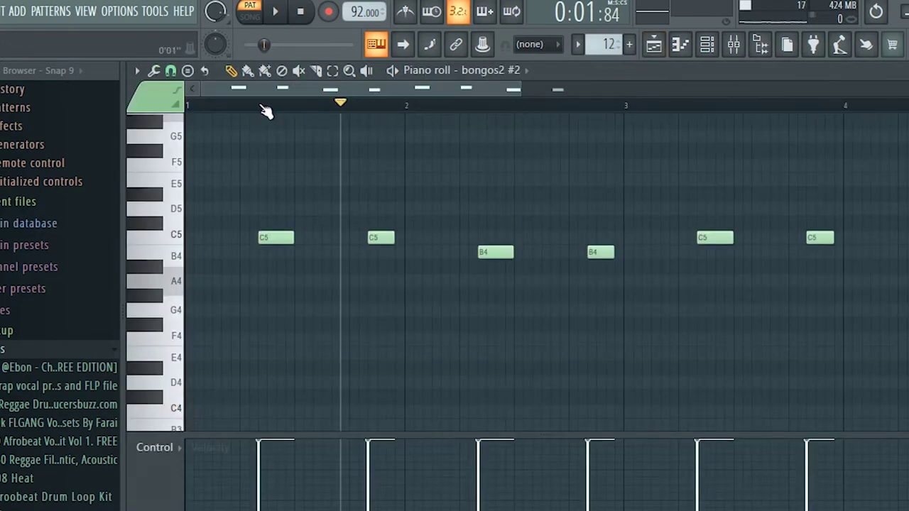
key(space)
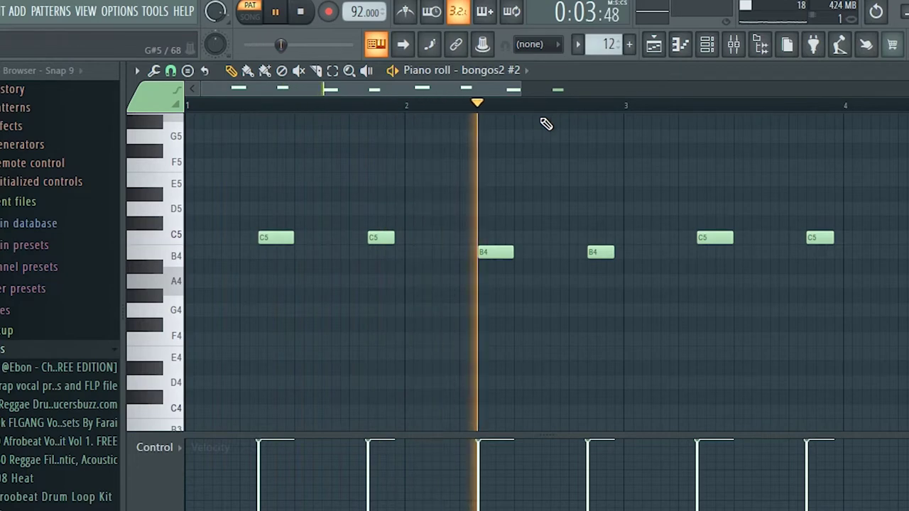
key(space)
- Open Pattern 14 from the playlist and play through its Purity melody in the piano roll
click(654, 45)
double_click(149, 428)
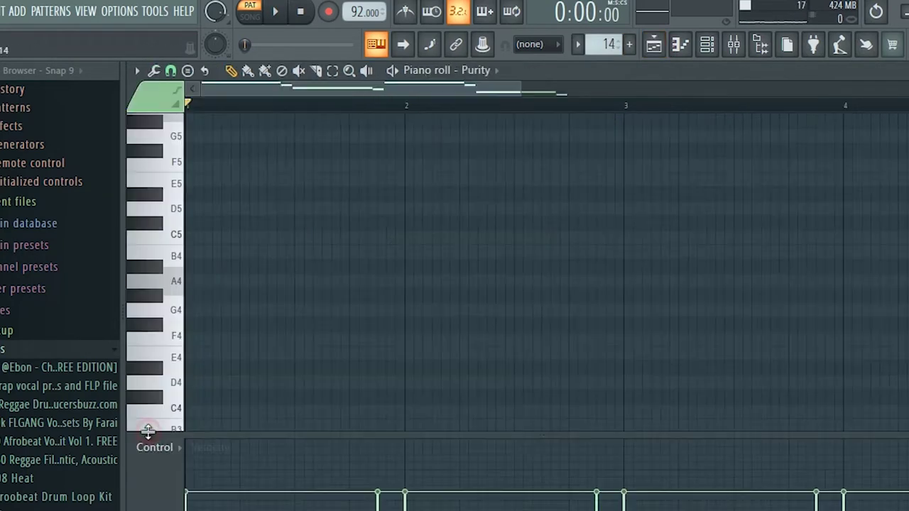
scroll(430, 294, up, 4)
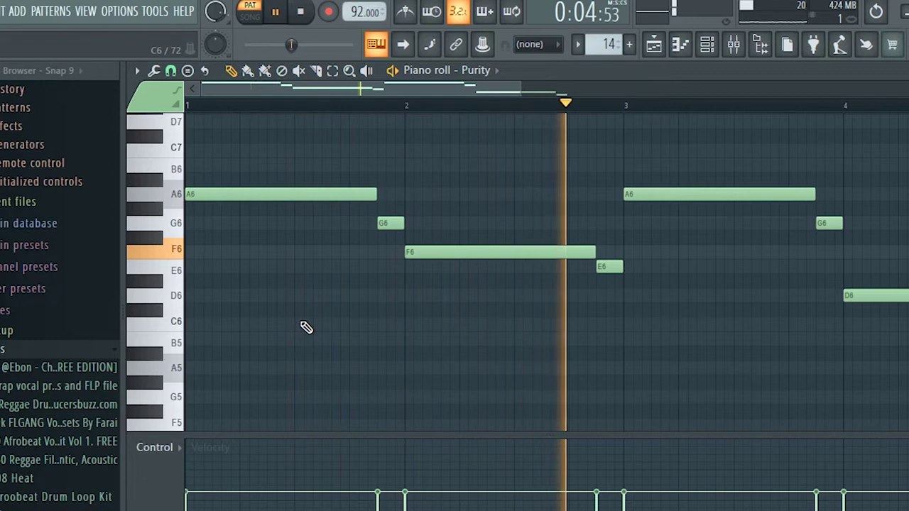
drag(475, 89, 537, 93)
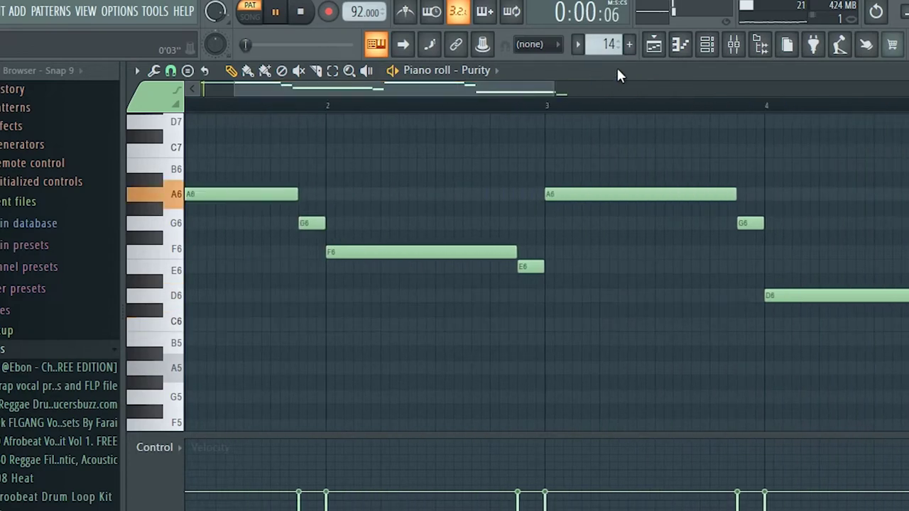
- Review the Morphine parts of Pattern 15 and Pattern 16 in the piano roll, showing all four bars
click(654, 55)
click(198, 456)
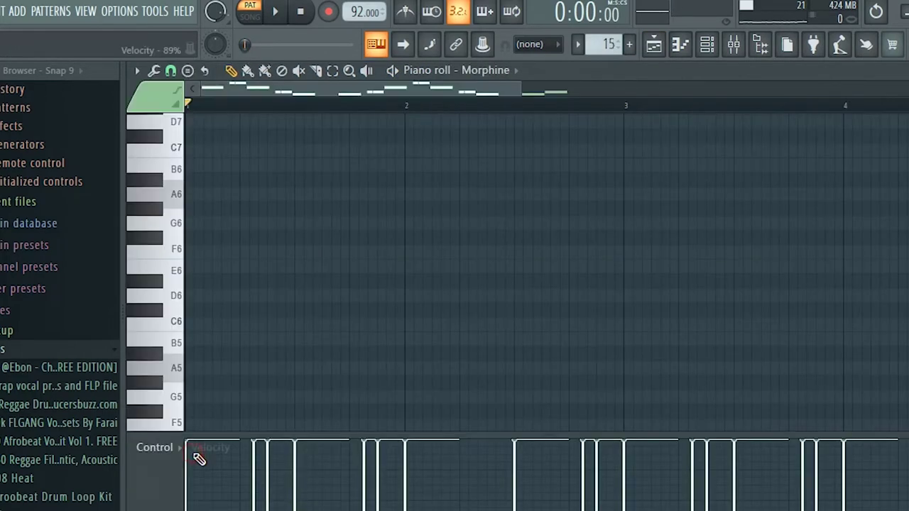
scroll(386, 311, down, 10)
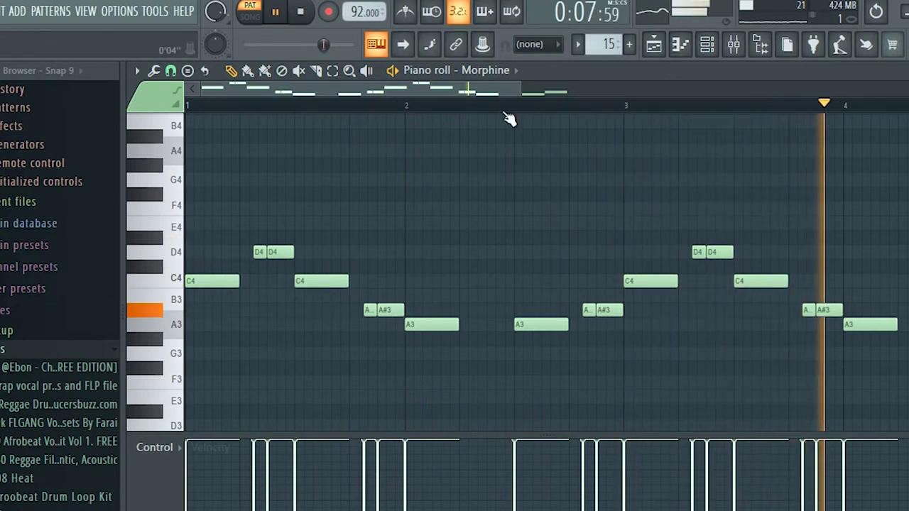
drag(522, 89, 725, 104)
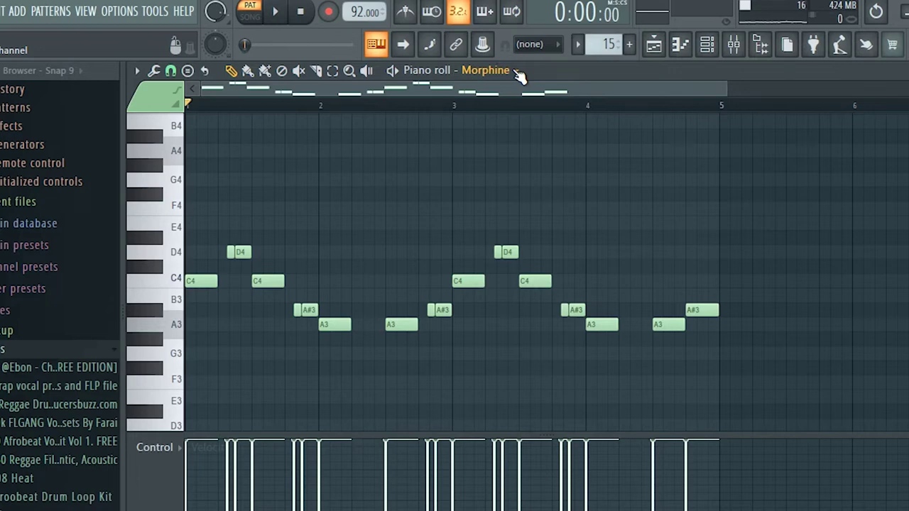
click(660, 48)
key(F7)
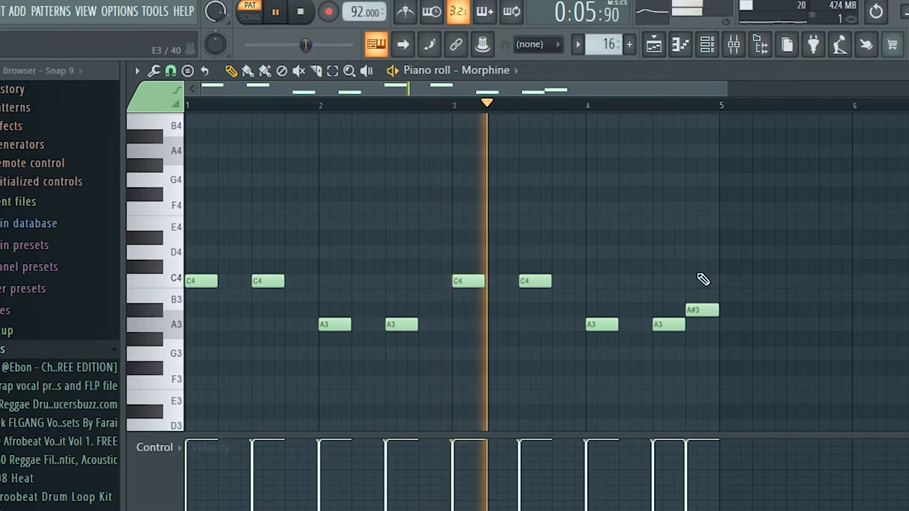
- Play back Pattern 18's Purity #3 chords and Pattern 20's Purity #4 melody in the piano roll
click(654, 47)
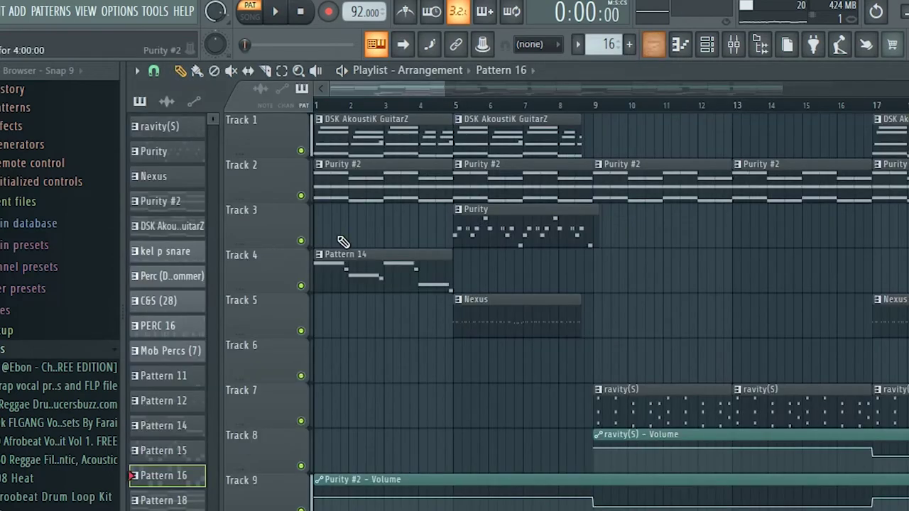
click(170, 503)
scroll(462, 287, up, 5)
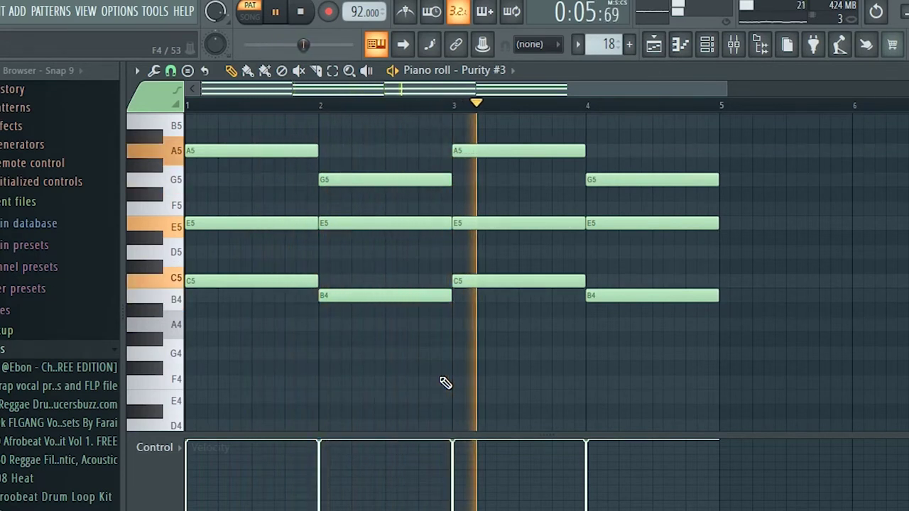
click(652, 46)
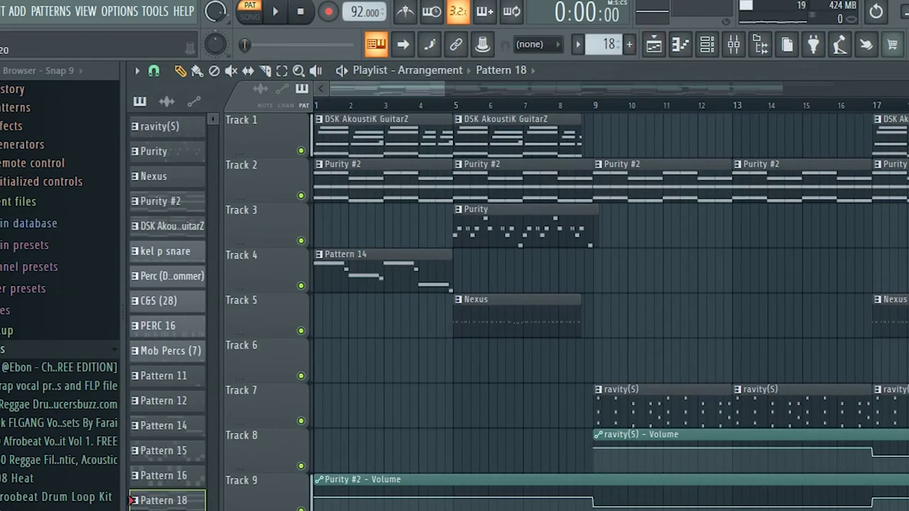
key(F7)
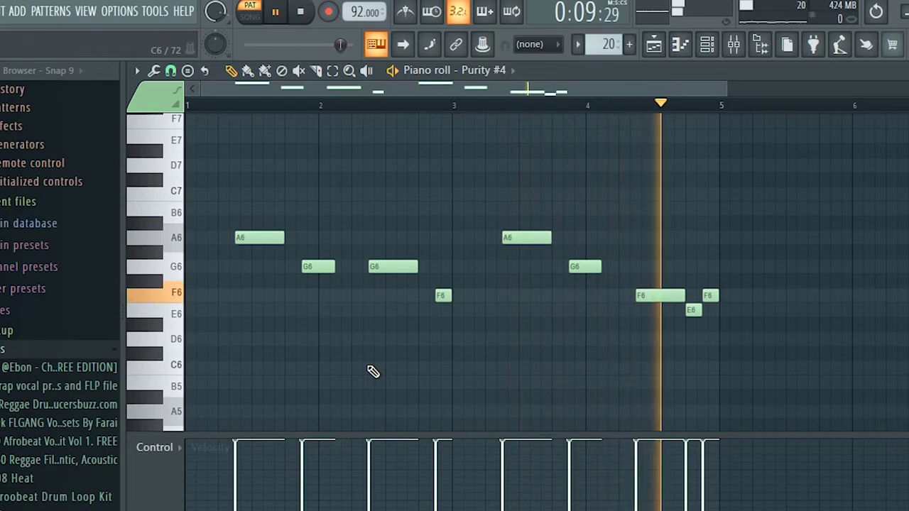
- Inspect the sample settings of the FX (3) clip on Track 19 and the LV - Hit (1) clip on Track 20
click(653, 45)
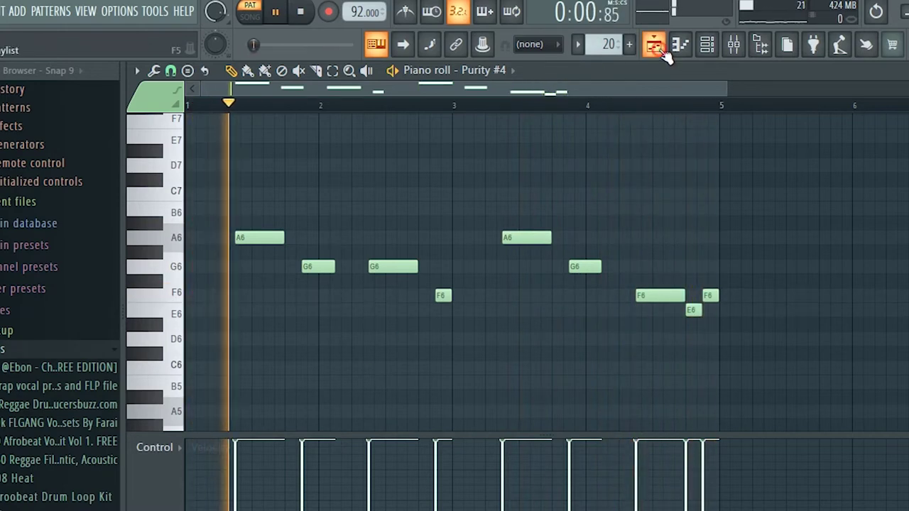
scroll(476, 395, down, 15)
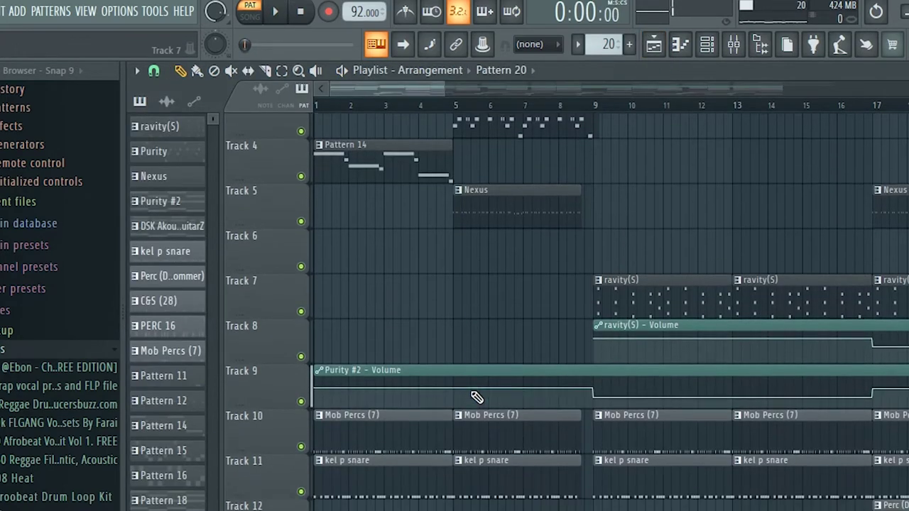
scroll(476, 396, down, 2)
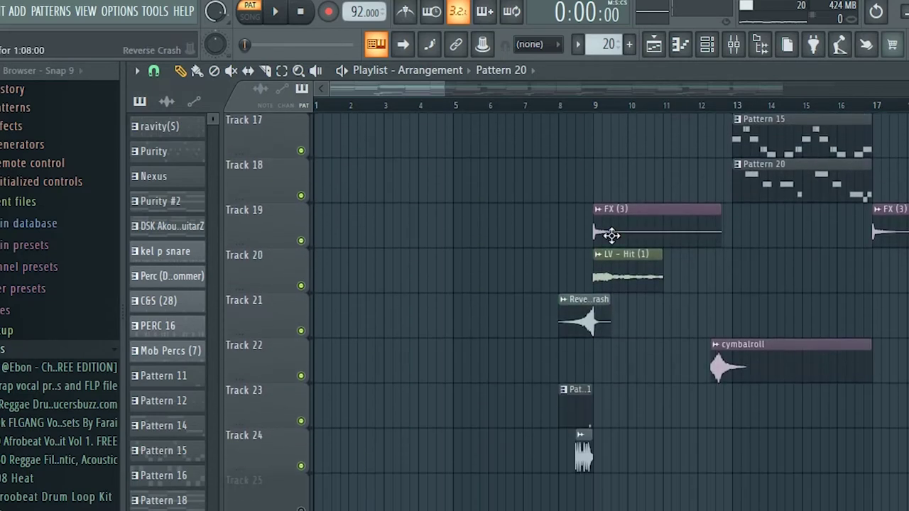
double_click(613, 227)
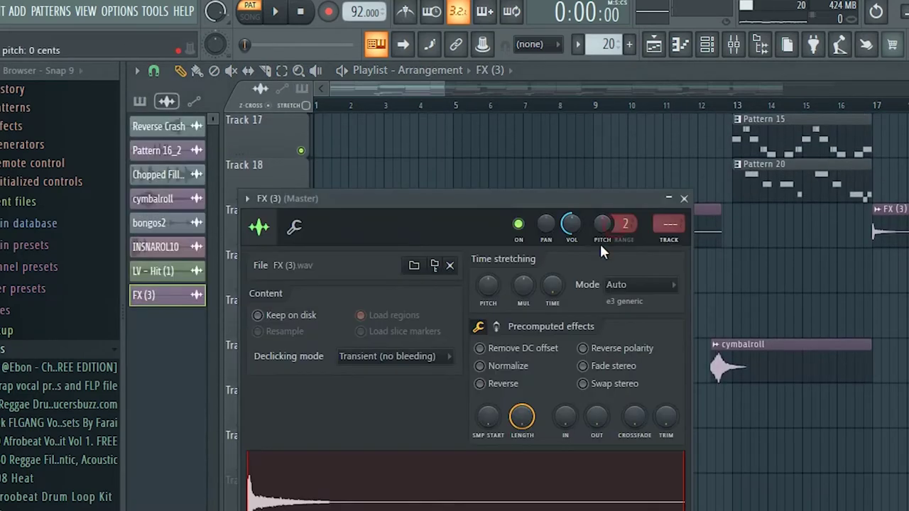
click(683, 198)
double_click(611, 277)
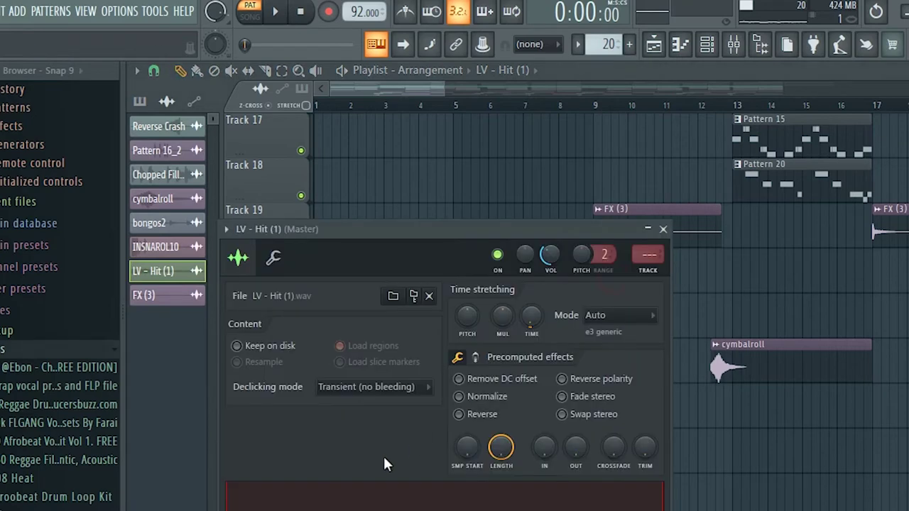
click(664, 230)
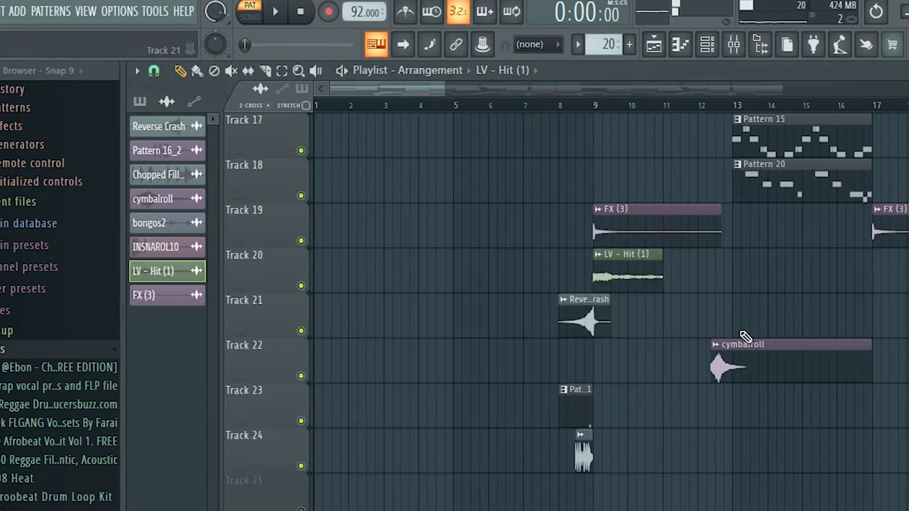
- Inspect the sample settings and waveforms of the cymbalroll clip on Track 22 and the Reverse Crash clip on Track 21
double_click(742, 356)
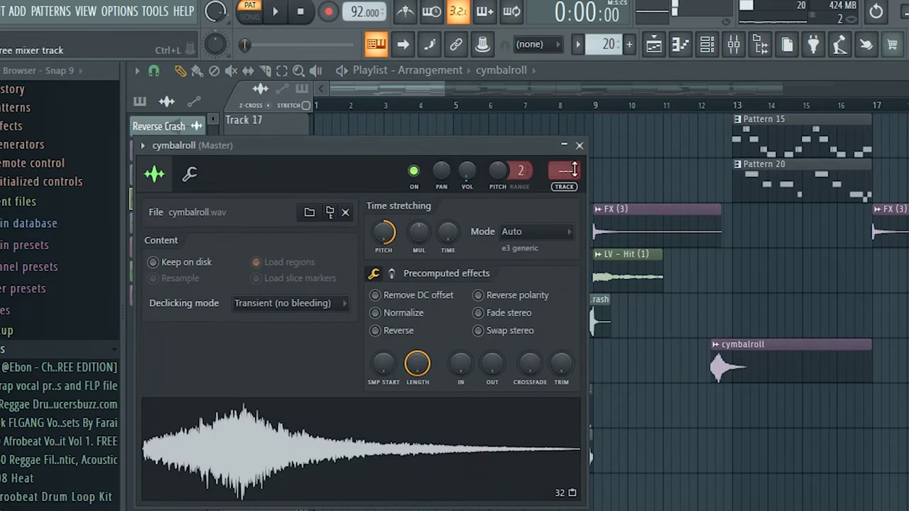
click(579, 146)
double_click(579, 314)
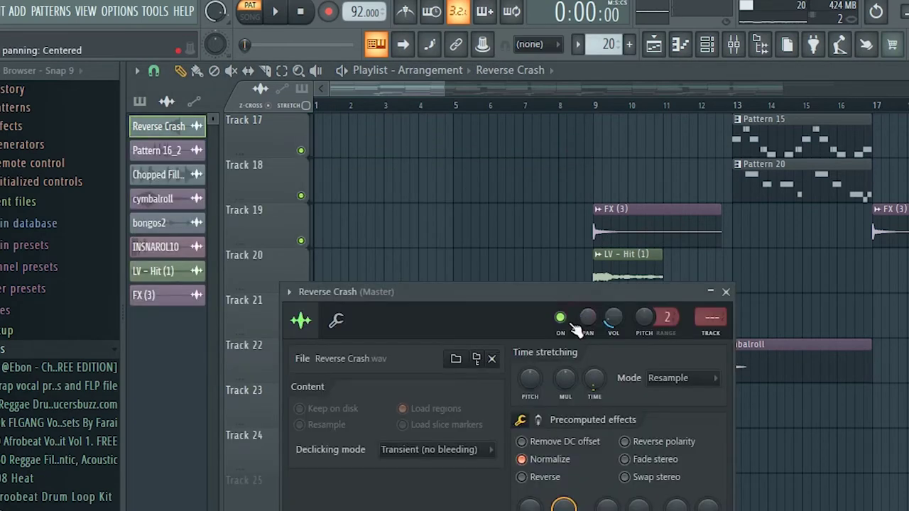
drag(497, 291, 323, 152)
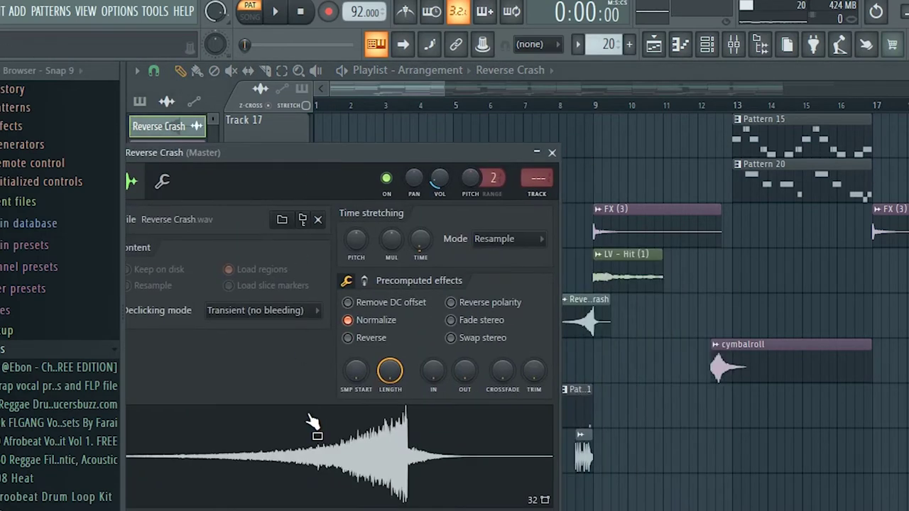
- Inspect the sample settings and waveform of the Chopped Fill 13 clip on Track 24
double_click(586, 448)
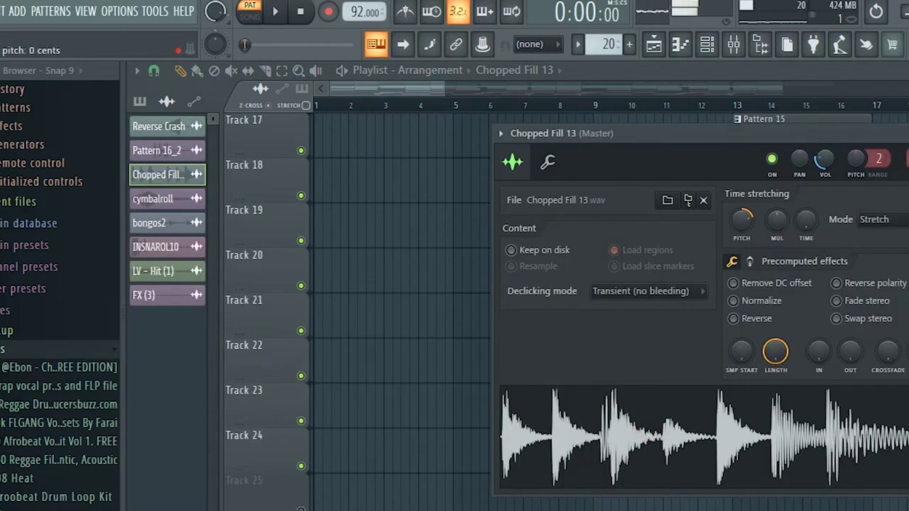
key(Escape)
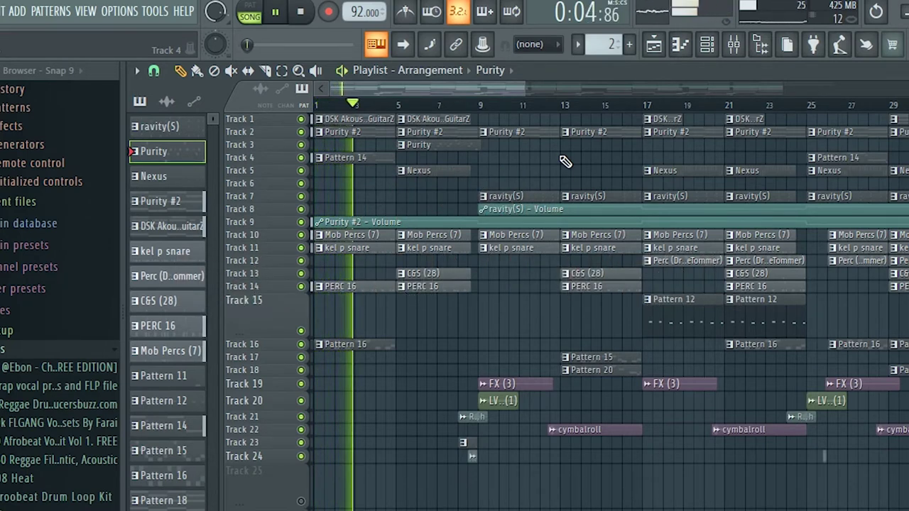
- Play the full song in the playlist, following the arrangement through the section around bars 28 to 45
drag(528, 88, 384, 91)
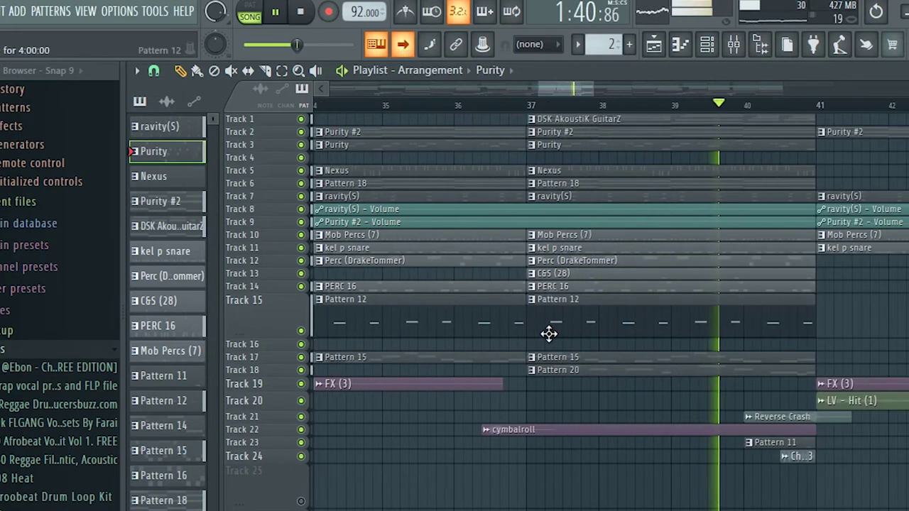
drag(533, 86, 466, 89)
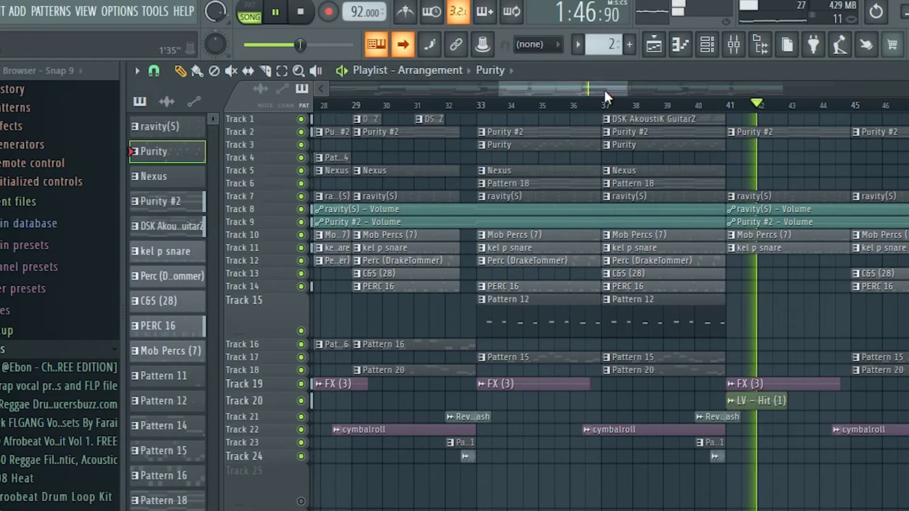
- Open the Nexus pattern from Track 5 and lower the Nexus channel's volume in the channel rack
double_click(545, 171)
click(707, 47)
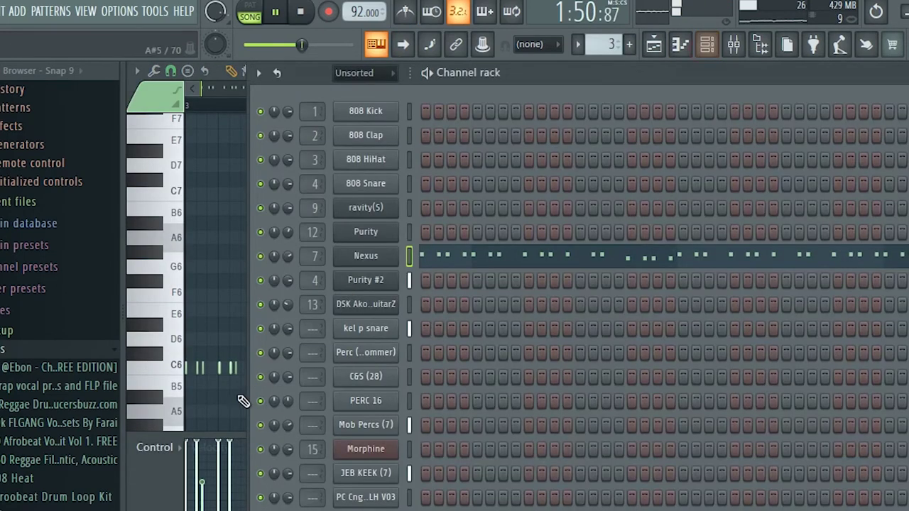
scroll(292, 252, down, 5)
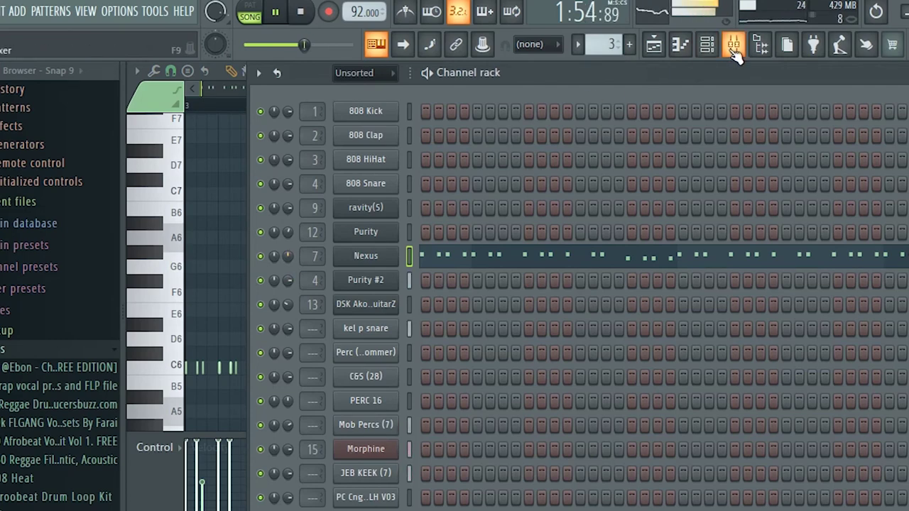
click(660, 53)
- Reduce the Nexus channel's volume to 28% while the song plays
drag(606, 86, 676, 77)
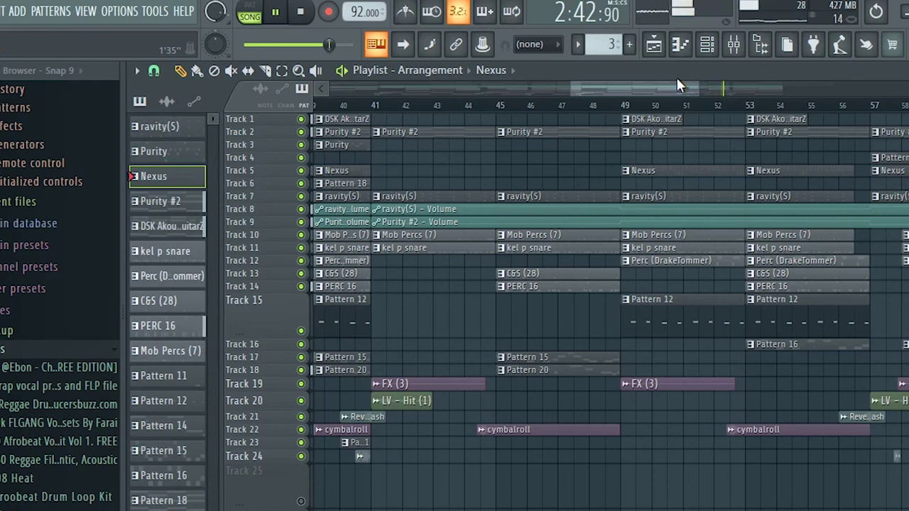
click(706, 44)
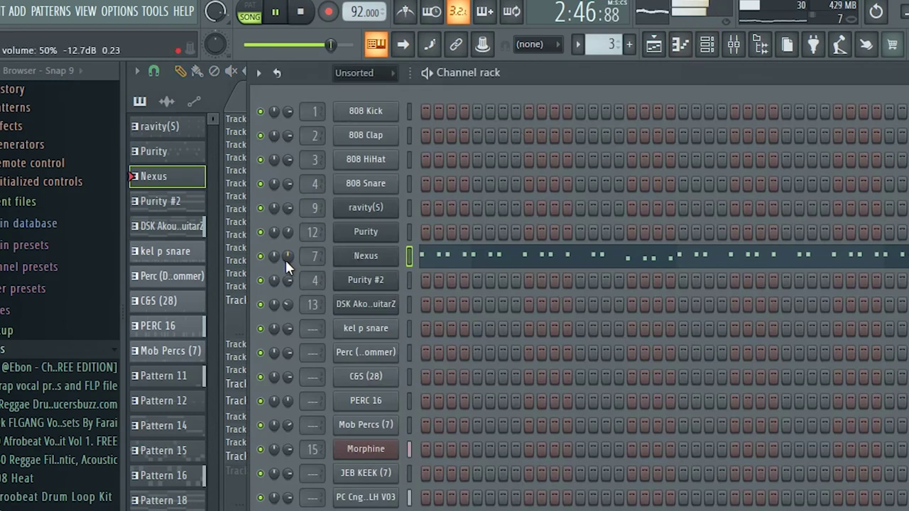
scroll(285, 259, down, 5)
scroll(285, 259, down, 2)
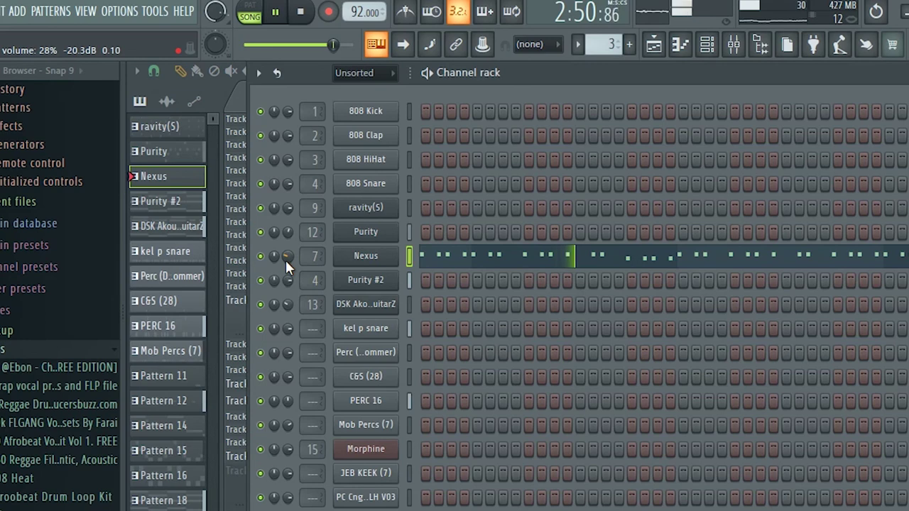
- Return to the playlist and review the arrangement from bar 39 through its end during playback
click(659, 48)
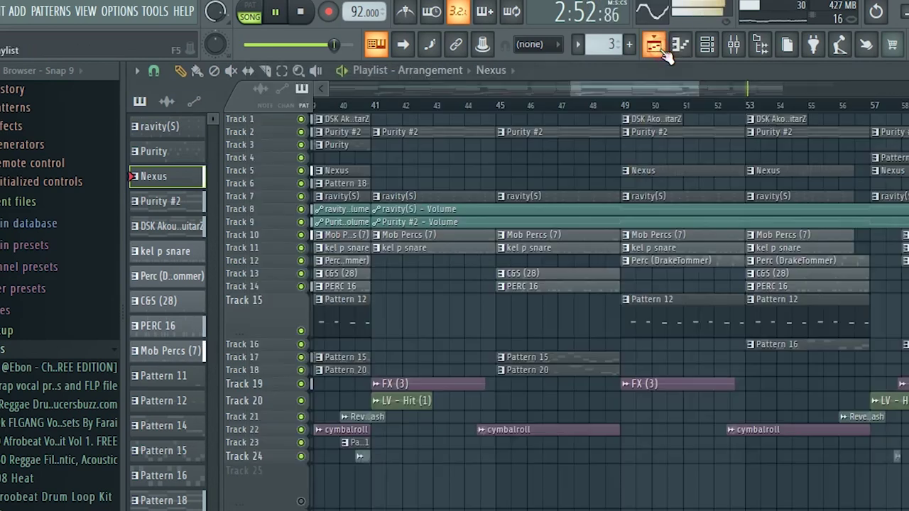
drag(694, 85, 880, 86)
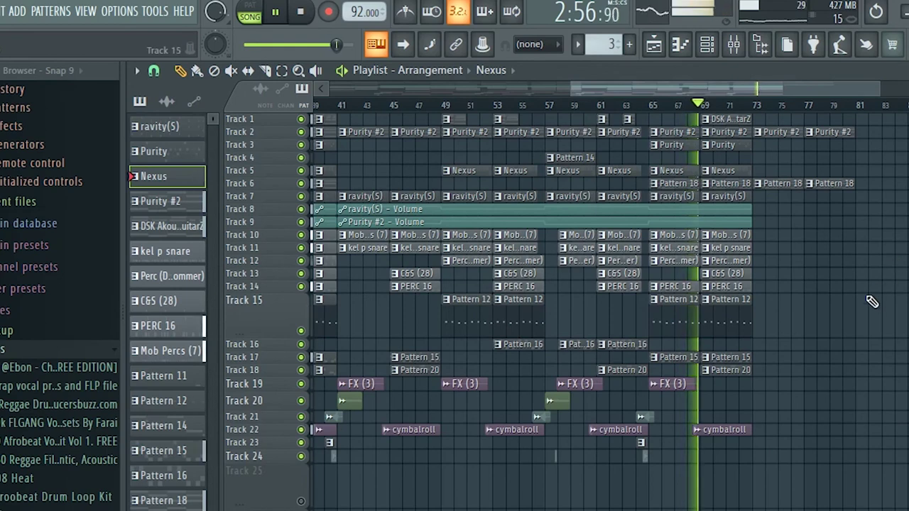